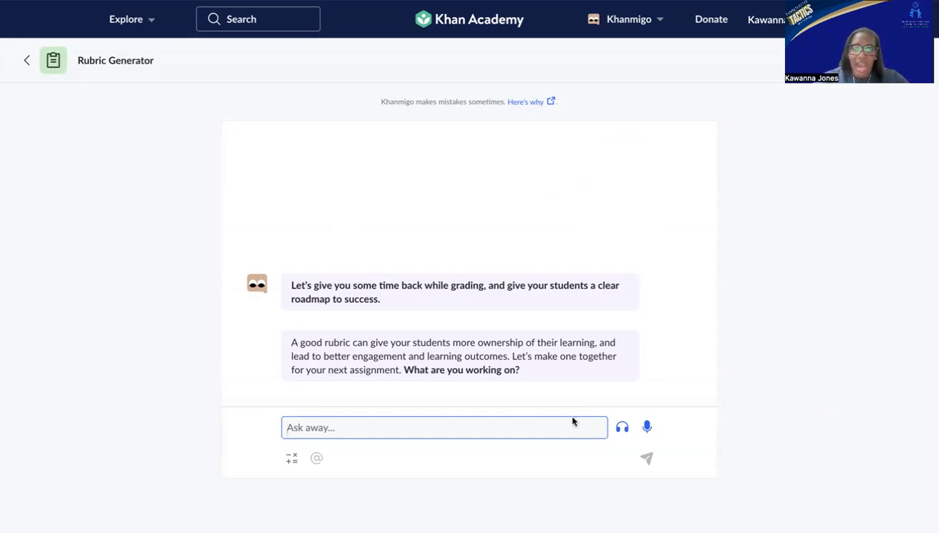
Send the copied assignment description for a student video commercial on credit types, and accept the suggested criteria with "no, these are fine".
{"action": "type", "text": "Students will create a video commercial to explain different types of credit, including personal loans, installment credit, and revolving credit. The goal is for students to demonstrate their understanding of each credit type and present it in an engaging, informative format. Students must create a video that feels like a professional commercial, using visuals, narration, and examples."}
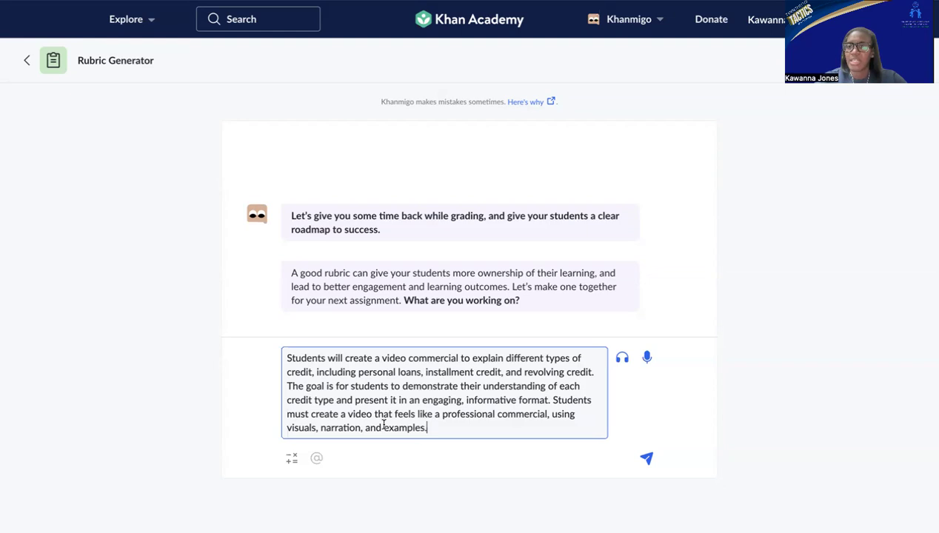
{"action": "key", "text": "Return"}
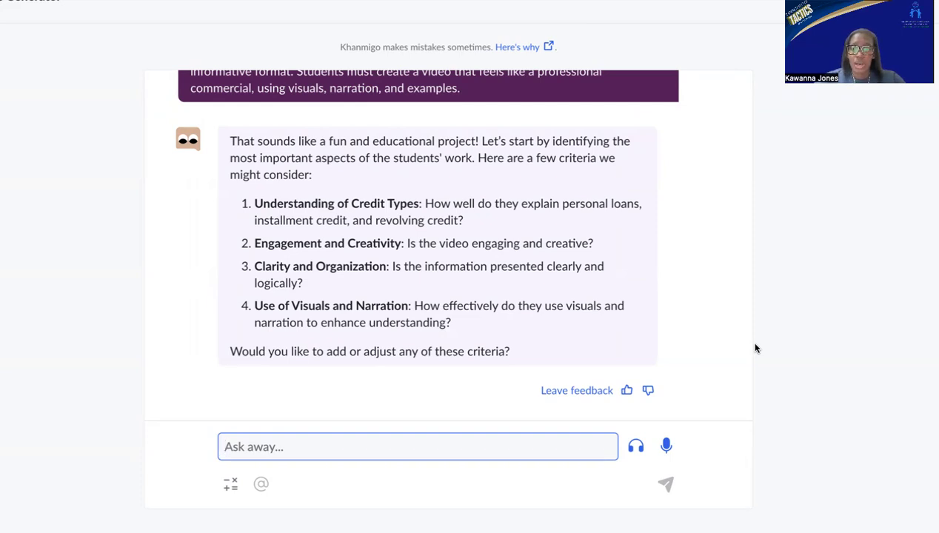
{"action": "type", "text": "no"}
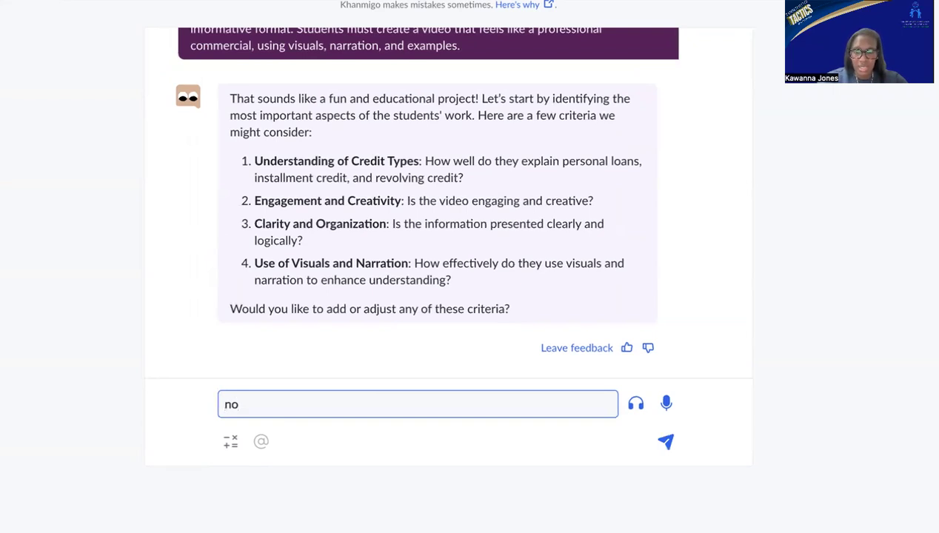
{"action": "type", "text": ", these are fine"}
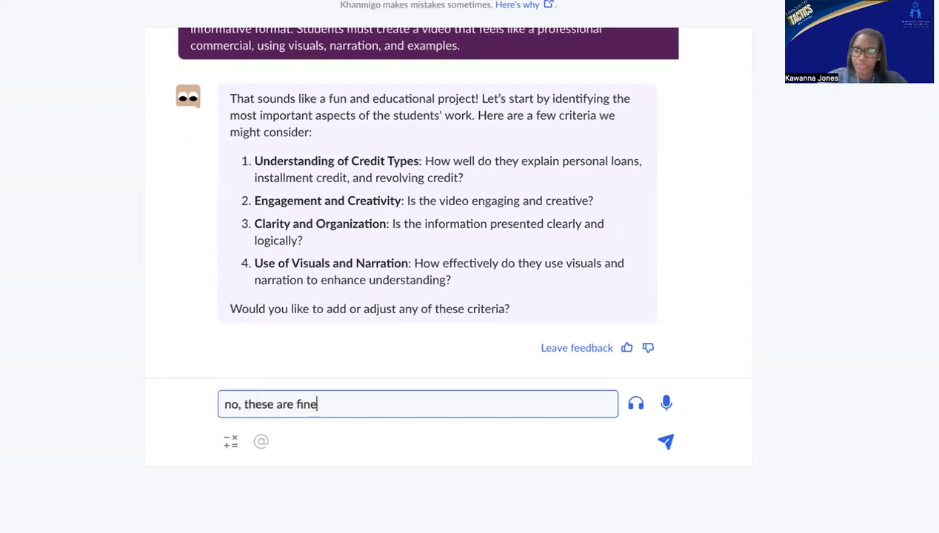
{"action": "key", "text": "Return"}
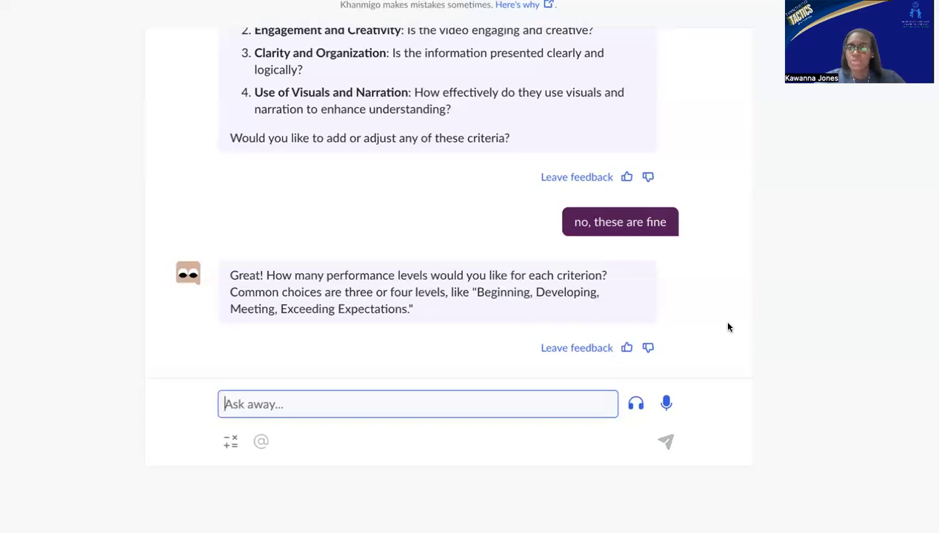
Answer the performance levels question with "Met or Did not meet".
{"action": "type", "text": "Met i"}
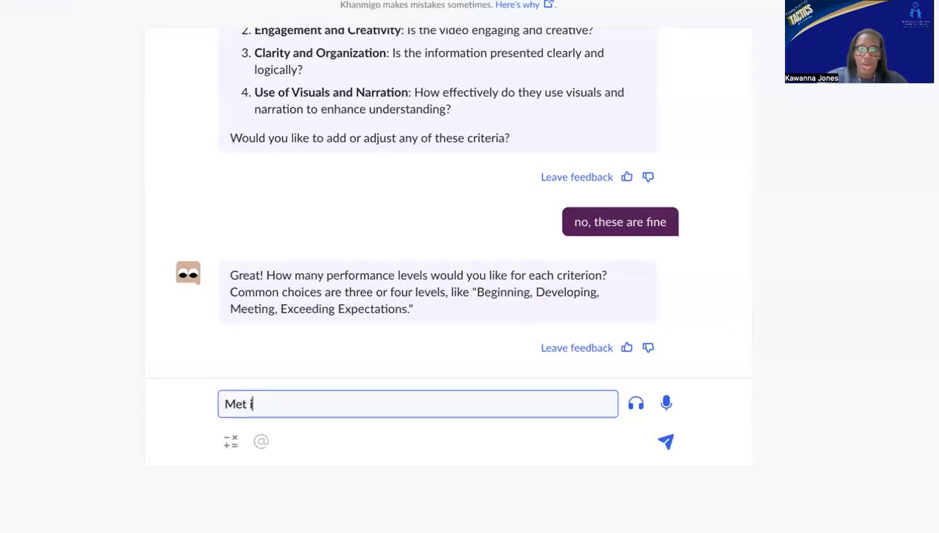
{"action": "key", "text": "BackSpace"}
{"action": "type", "text": "o"}
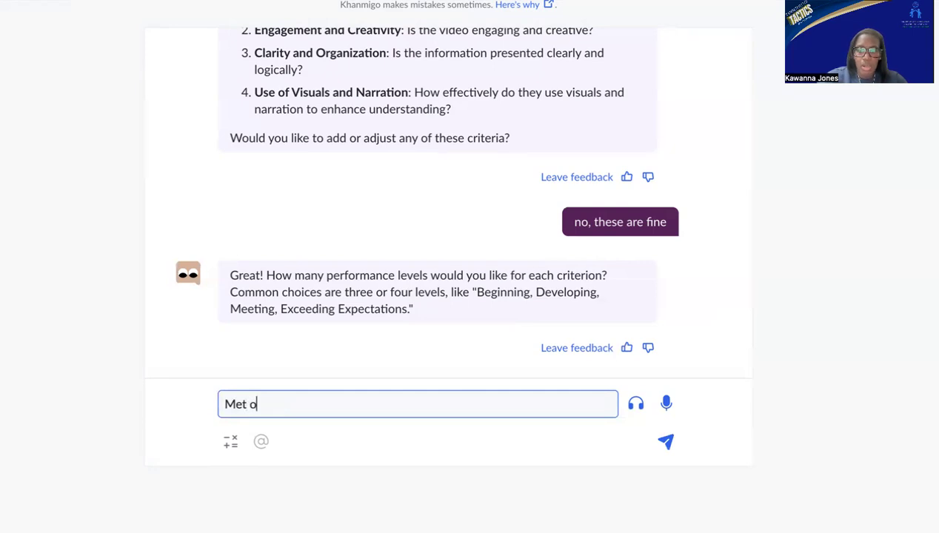
{"action": "type", "text": "r Did not "}
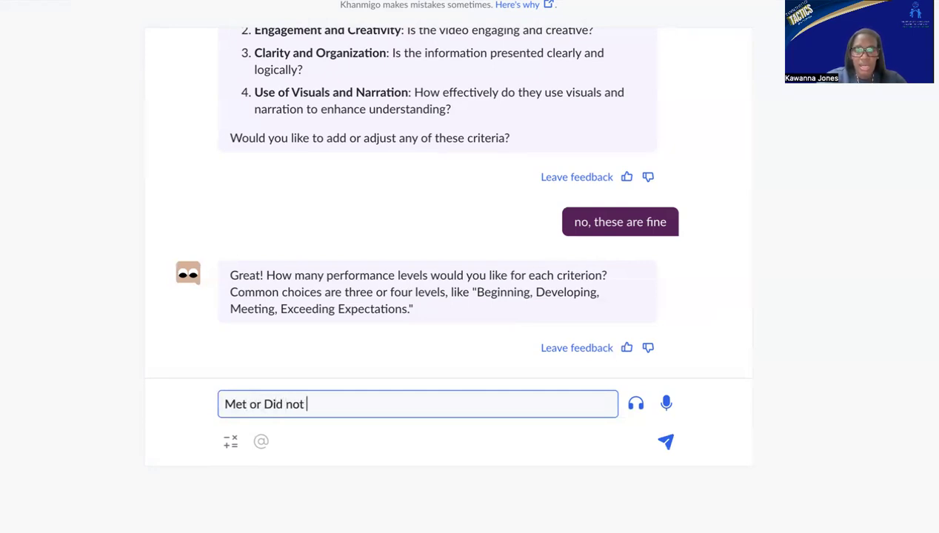
{"action": "type", "text": "meet"}
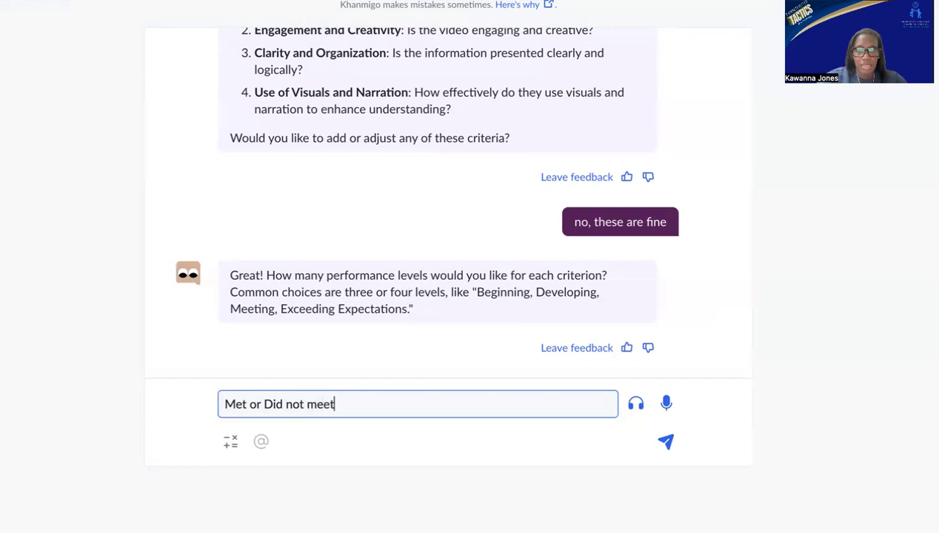
{"action": "key", "text": "Return"}
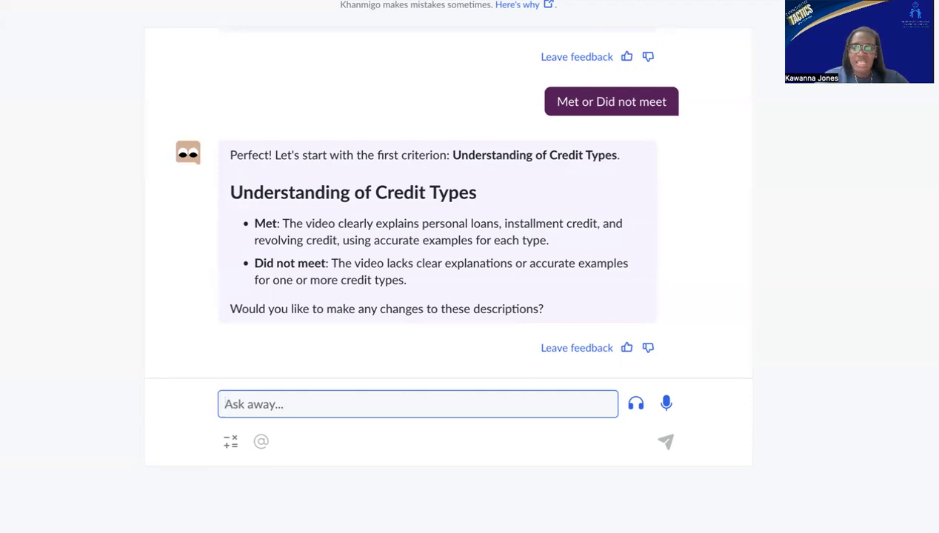
Request a revision of the Understanding of Credit Types descriptions with "can you give a few and/or statements".
{"action": "type", "text": "can you give a few and/or statements"}
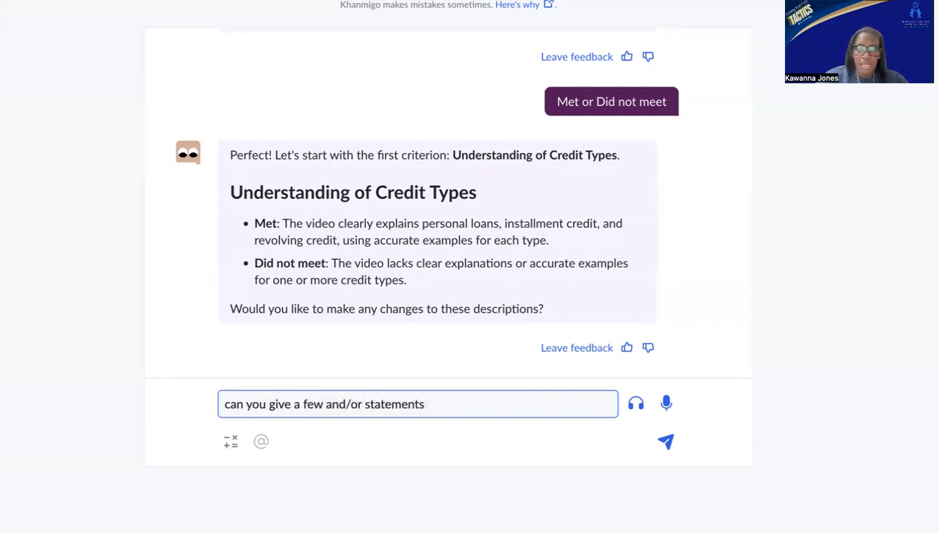
{"action": "key", "text": "Return"}
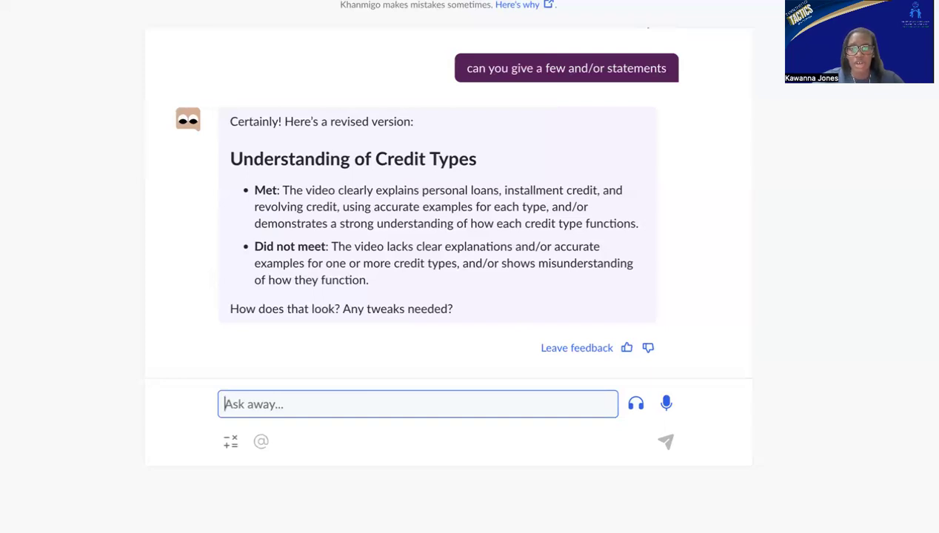
Approve the revised Understanding of Credit Types descriptions with the reply "that looks good".
{"action": "type", "text": "that looks good"}
{"action": "key", "text": "Return"}
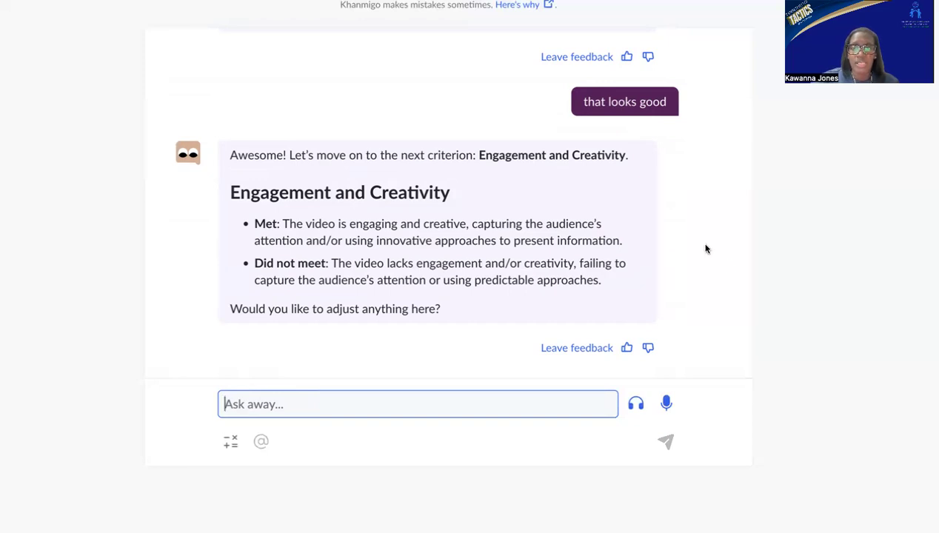
Check the and/or wording in the Engagement and Creativity descriptions and decline adjustments with the reply "no".
{"action": "scroll", "coordinate": [705, 248], "scroll_direction": "up", "scroll_amount": 3}
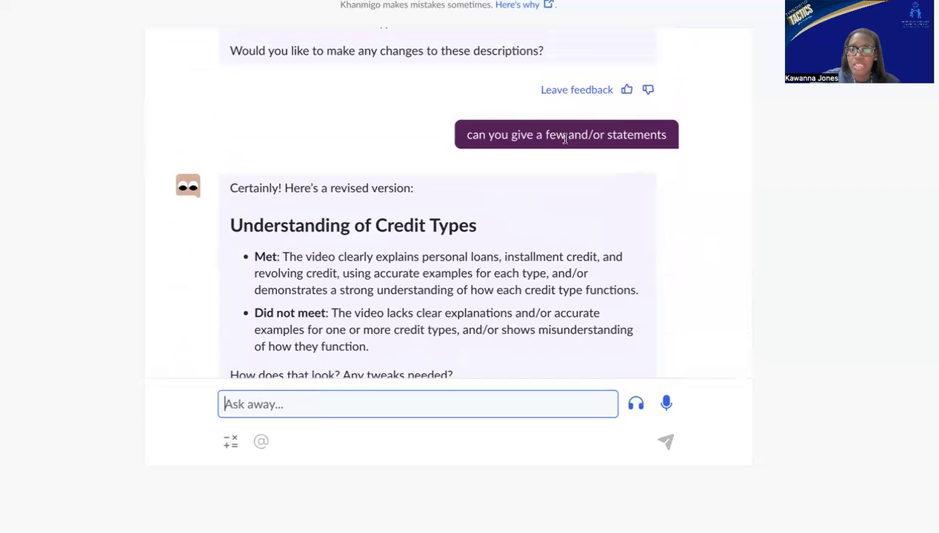
{"action": "scroll", "coordinate": [626, 282], "scroll_direction": "down", "scroll_amount": 1}
{"action": "scroll", "coordinate": [626, 282], "scroll_direction": "down", "scroll_amount": 5}
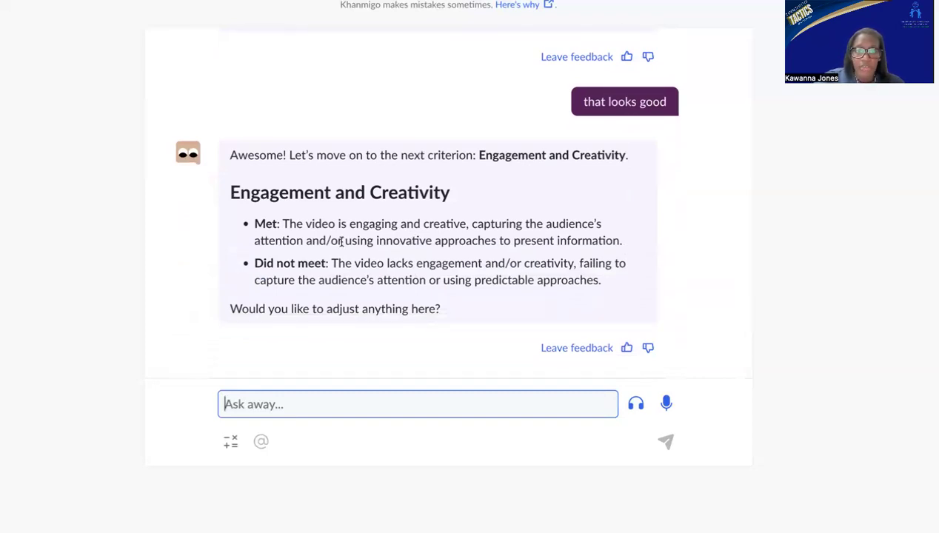
{"action": "left_click", "coordinate": [306, 240]}
{"action": "left_click_drag", "start_coordinate": [332, 239], "coordinate": [338, 238]}
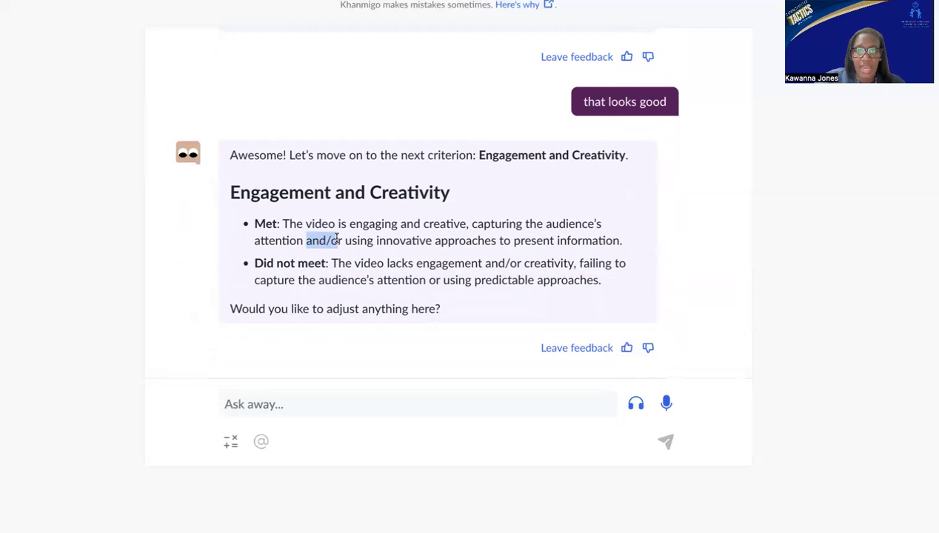
{"action": "left_click", "coordinate": [363, 395]}
{"action": "type", "text": "no"}
{"action": "key", "text": "Return"}
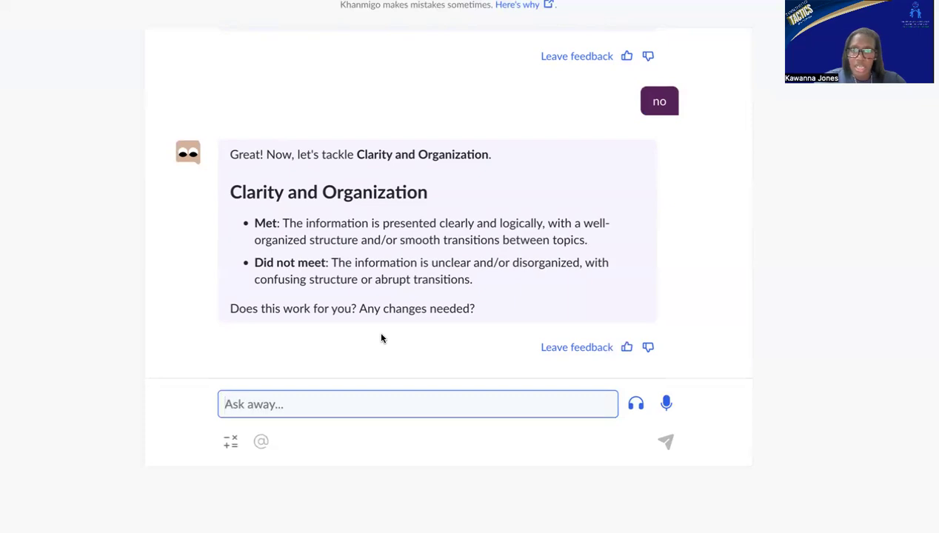
Accept the Clarity and Organization descriptions with the reply "no changes".
{"action": "type", "text": "no changes"}
{"action": "key", "text": "Return"}
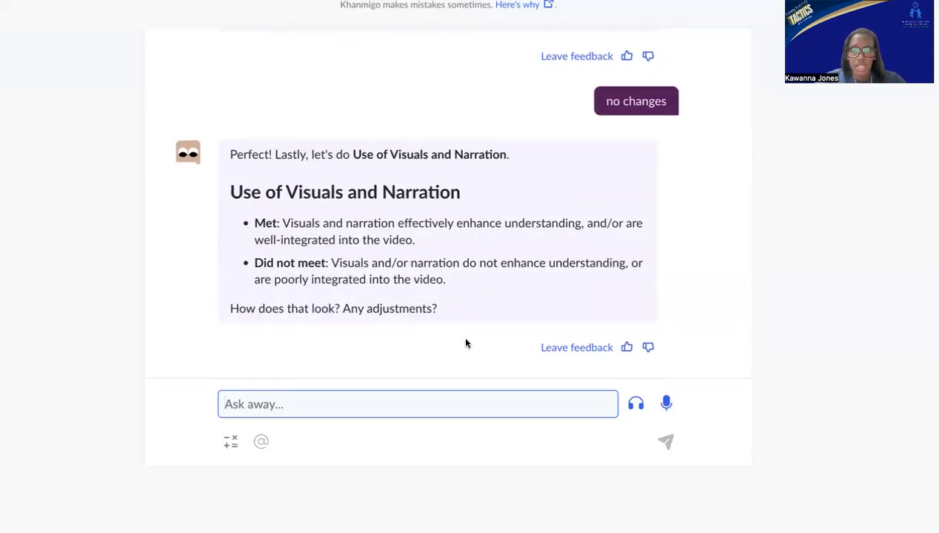
Ask "what about some example types of visuals or sources of narration?" and accept the updated Use of Visuals and Narration descriptions with "yes".
{"action": "type", "text": "what a"}
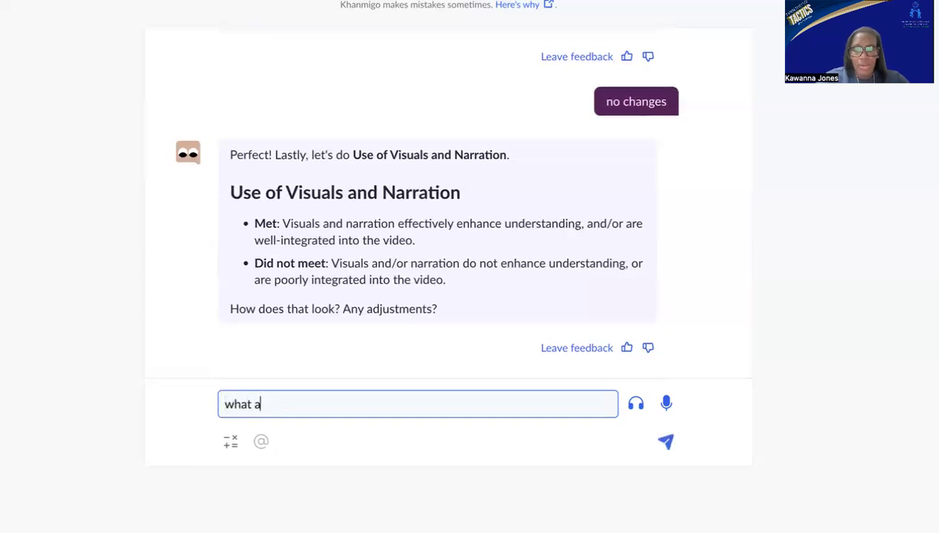
{"action": "type", "text": "bout some exam"}
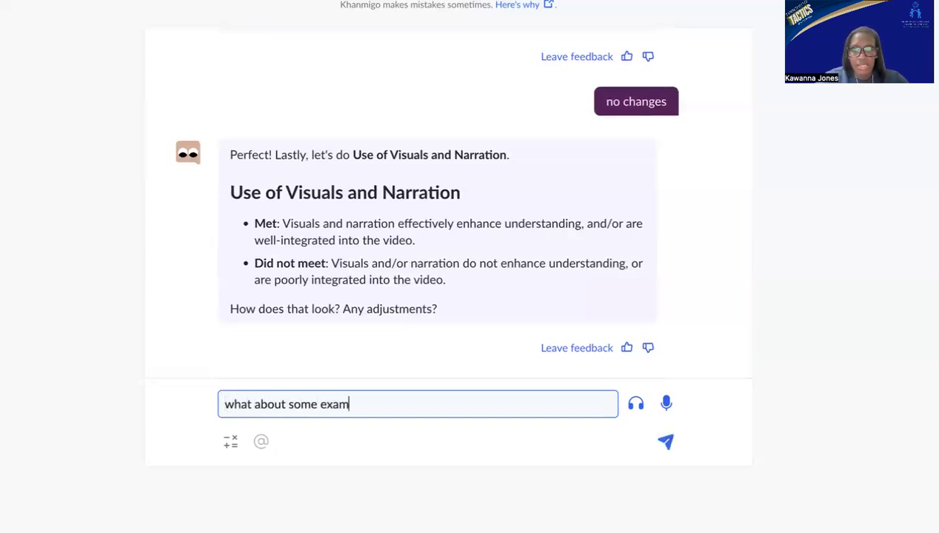
{"action": "type", "text": "ple types of "}
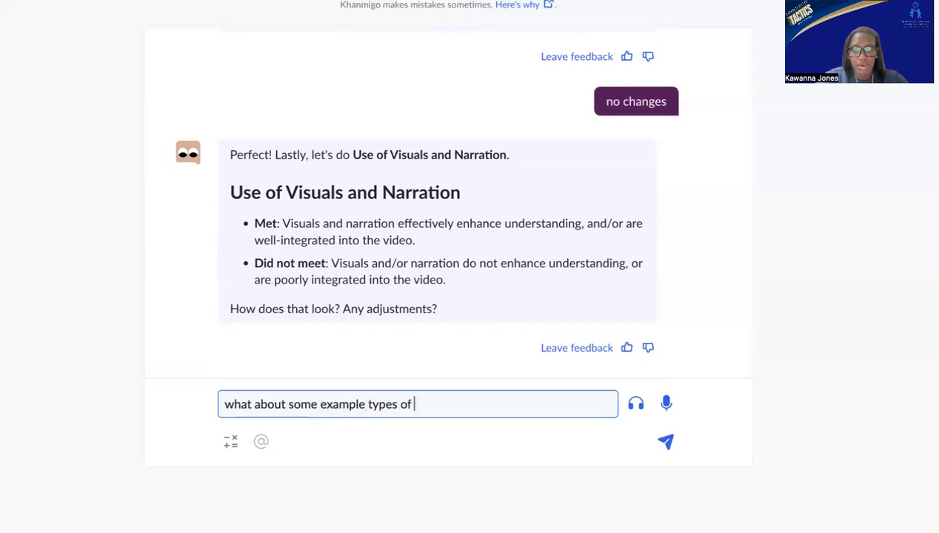
{"action": "type", "text": "visuals "}
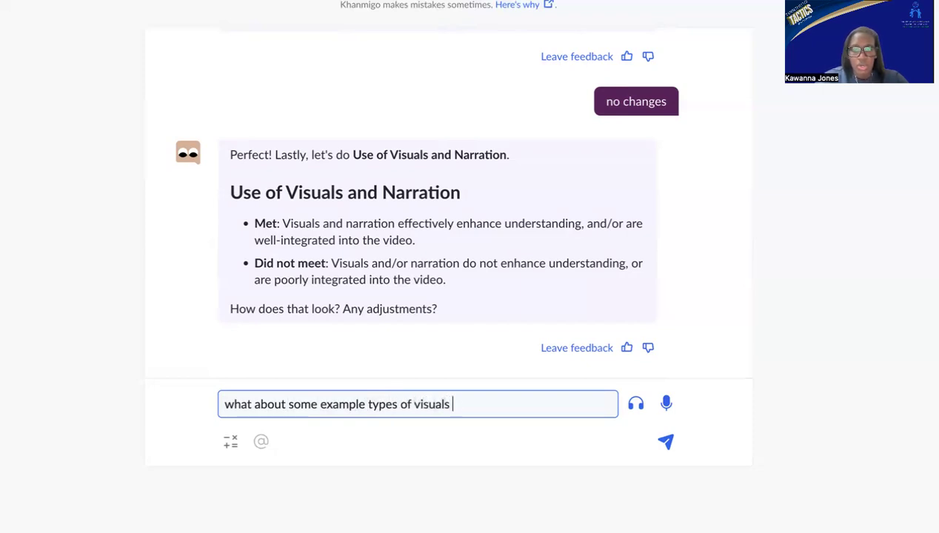
{"action": "type", "text": "or sources of "}
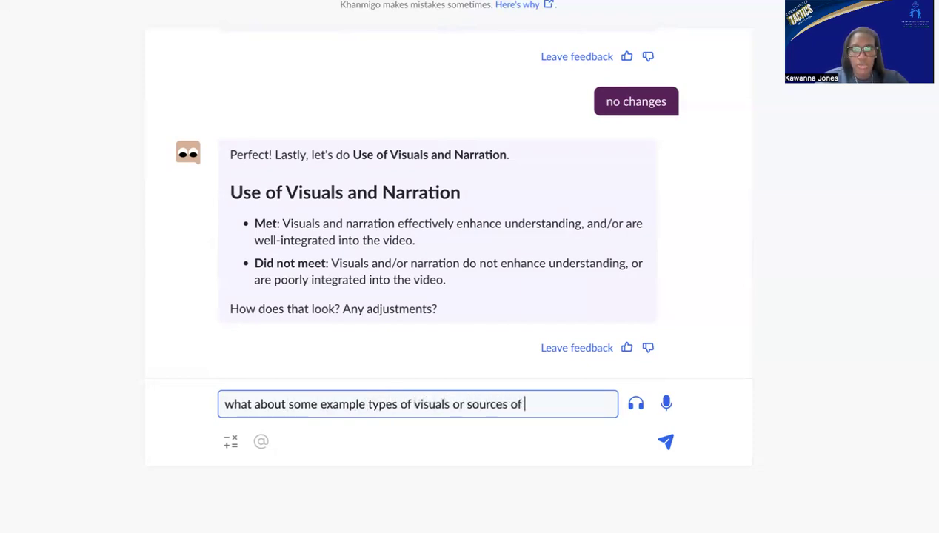
{"action": "type", "text": "narration?"}
{"action": "key", "text": "Return"}
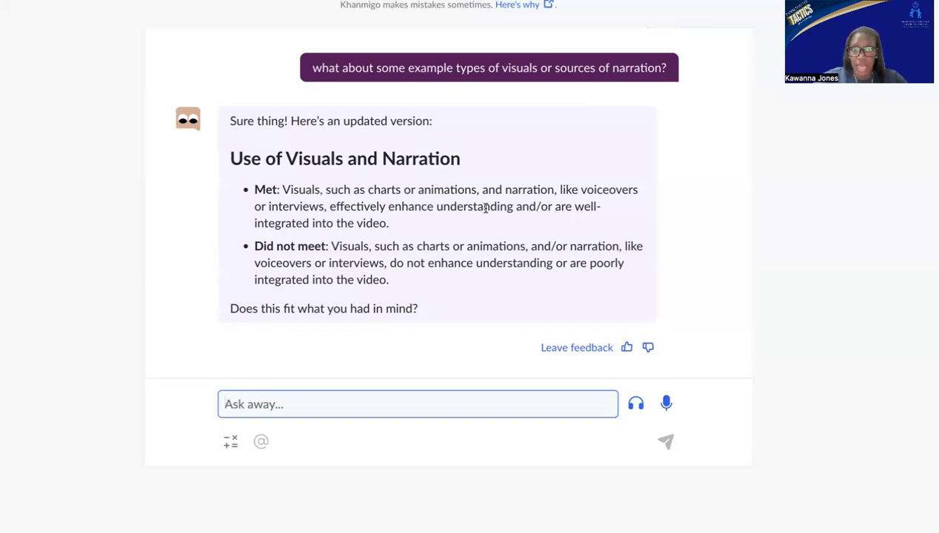
{"action": "type", "text": "yes"}
{"action": "key", "text": "Return"}
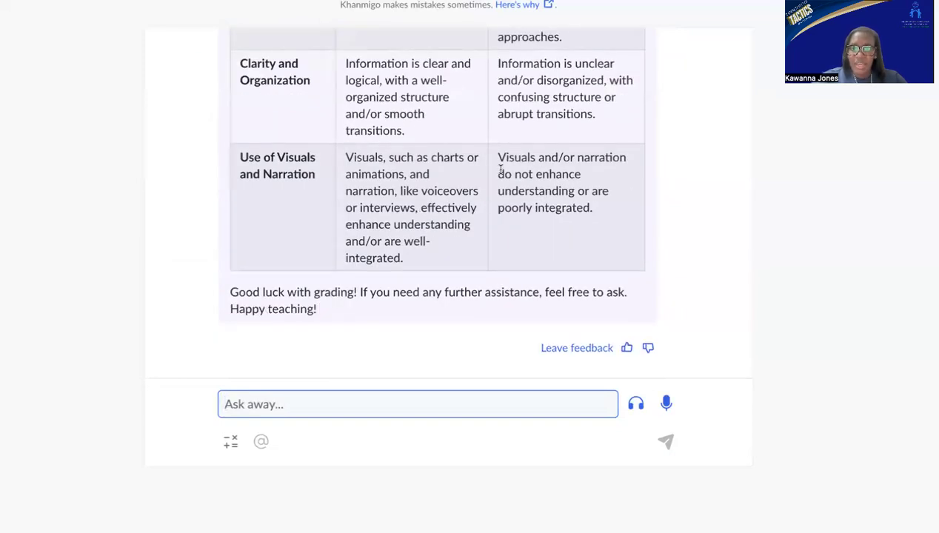
Review the complete rubric table, examining the Met and Did not meet descriptions for every criterion.
{"action": "scroll", "coordinate": [501, 170], "scroll_direction": "up", "scroll_amount": 3}
{"action": "scroll", "coordinate": [501, 170], "scroll_direction": "up", "scroll_amount": 5}
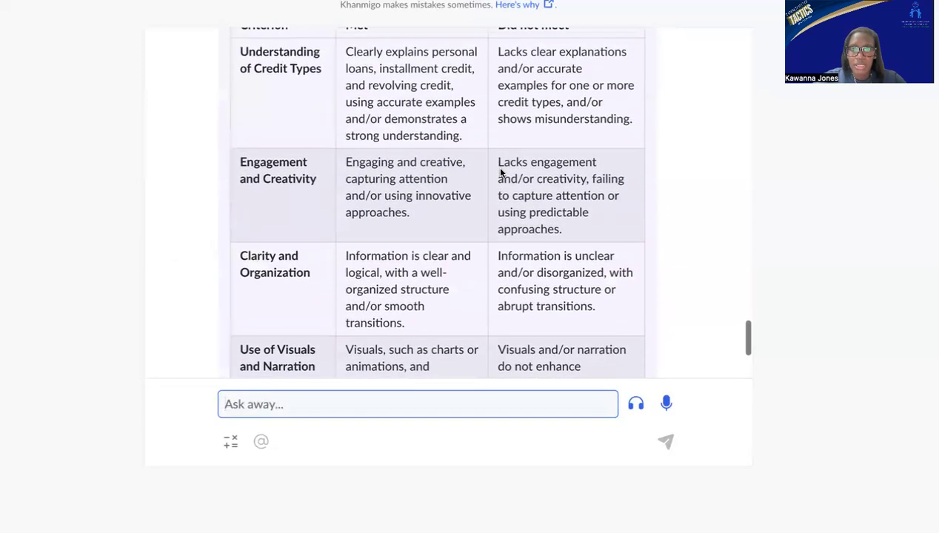
{"action": "scroll", "coordinate": [576, 225], "scroll_direction": "down", "scroll_amount": 1}
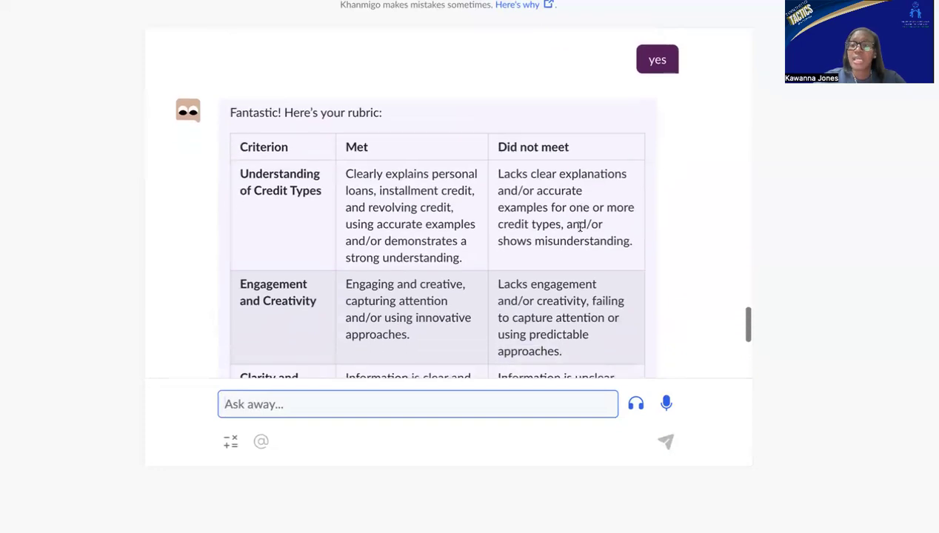
{"action": "scroll", "coordinate": [580, 227], "scroll_direction": "down", "scroll_amount": 2}
{"action": "scroll", "coordinate": [580, 226], "scroll_direction": "down", "scroll_amount": 1}
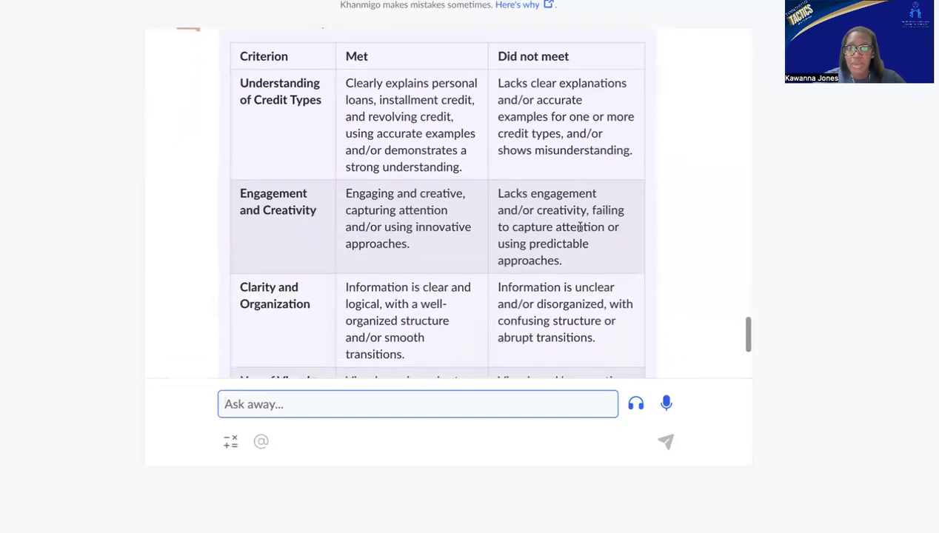
{"action": "scroll", "coordinate": [580, 227], "scroll_direction": "down", "scroll_amount": 2}
{"action": "scroll", "coordinate": [580, 227], "scroll_direction": "down", "scroll_amount": 2}
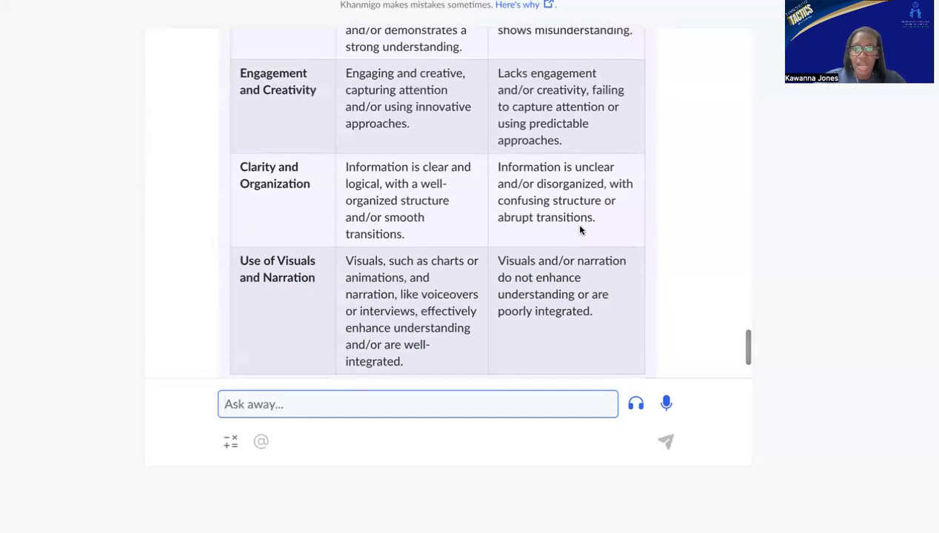
{"action": "scroll", "coordinate": [580, 226], "scroll_direction": "up", "scroll_amount": 2}
{"action": "scroll", "coordinate": [580, 226], "scroll_direction": "up", "scroll_amount": 2}
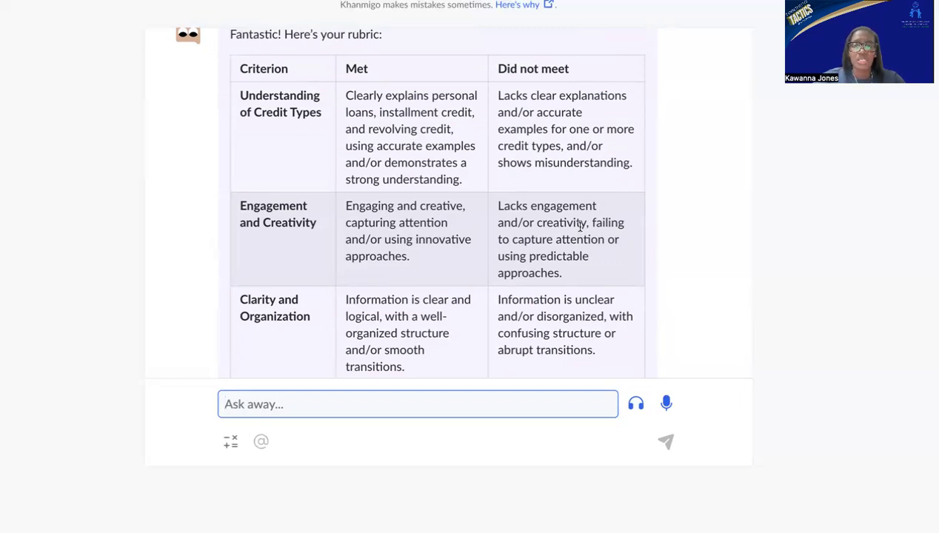
{"action": "scroll", "coordinate": [580, 226], "scroll_direction": "down", "scroll_amount": 2}
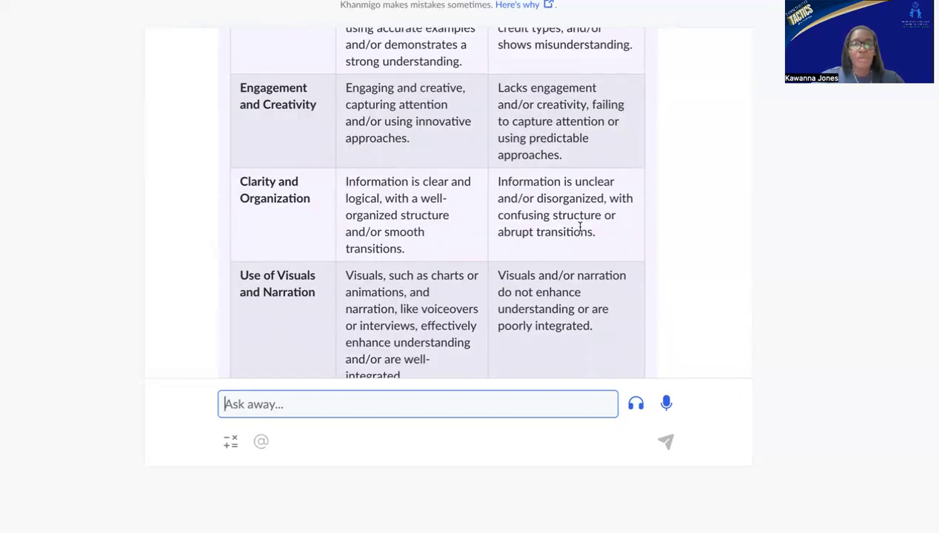